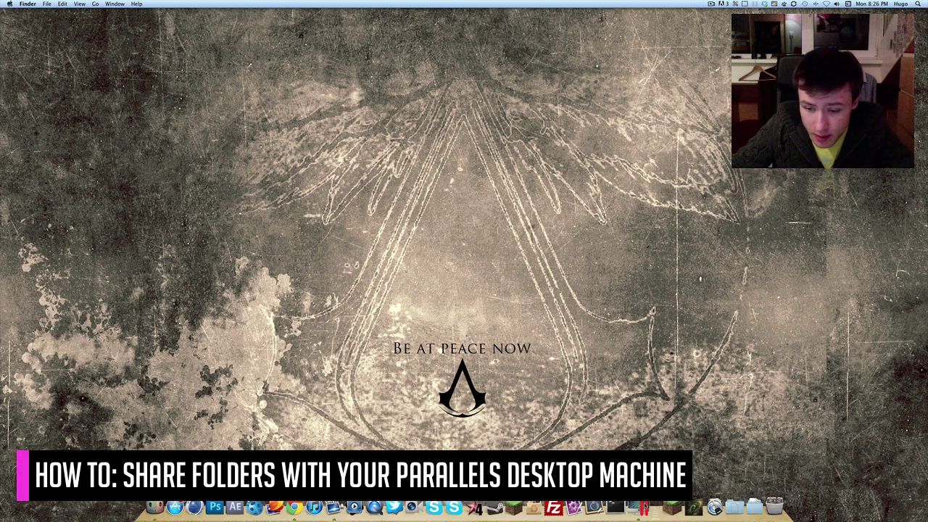
- Start the Windows 7 virtual machine from the Parallels Desktop icon in the Dock
left_click(643, 507)
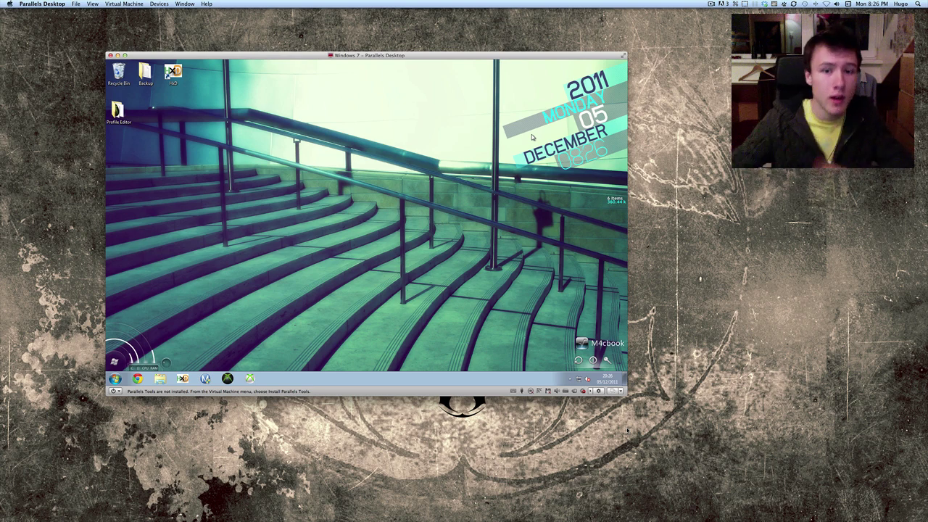
- Move the Windows 7 window to the centre and check the Start menu
left_click_drag(457, 57, 447, 90)
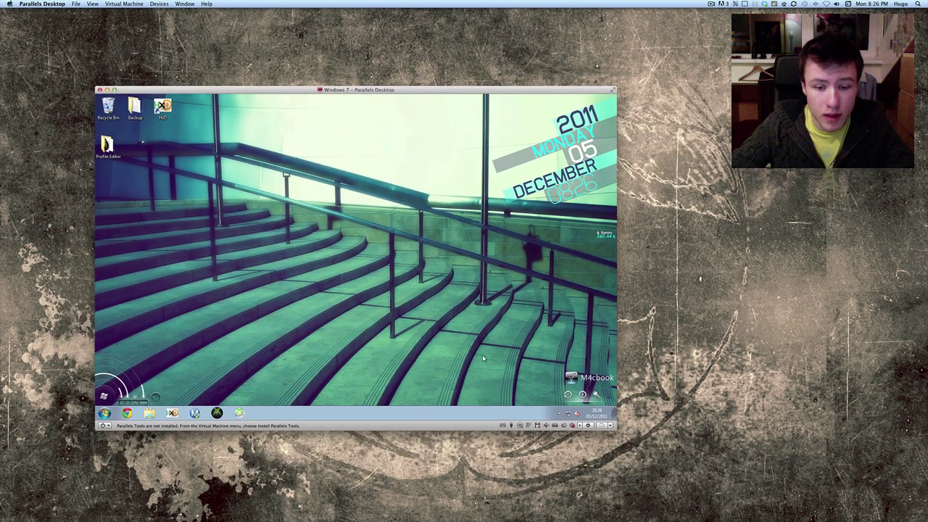
left_click(104, 396)
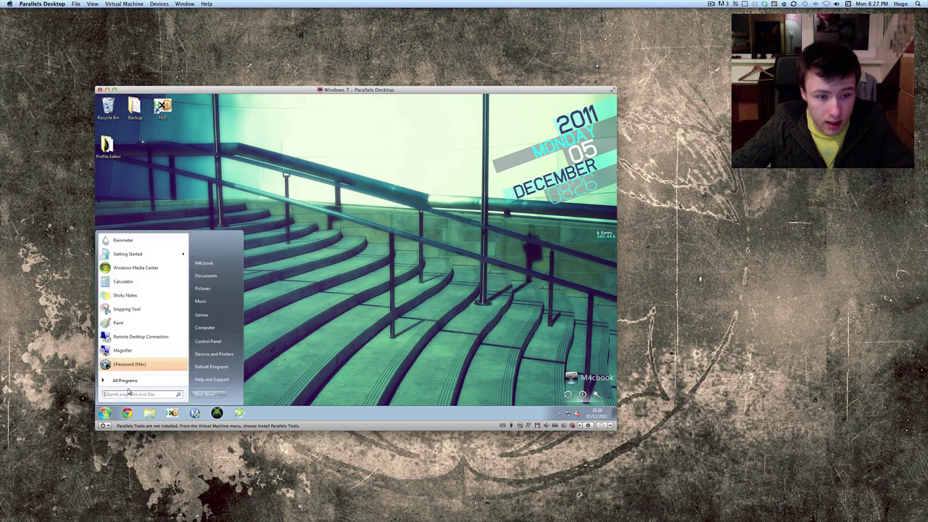
left_click(319, 324)
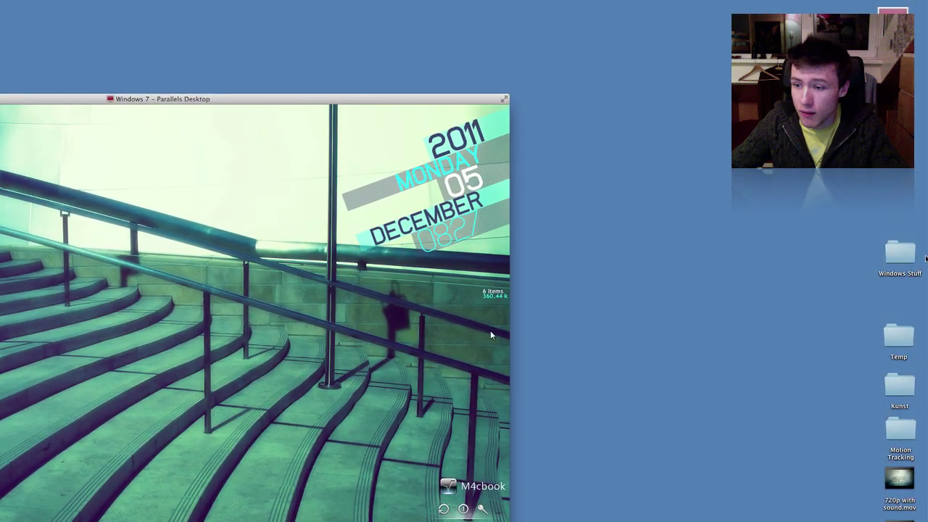
- Try dragging the Mac's Windows Stuff folder into the Windows 7 window
left_click_drag(903, 254, 757, 292)
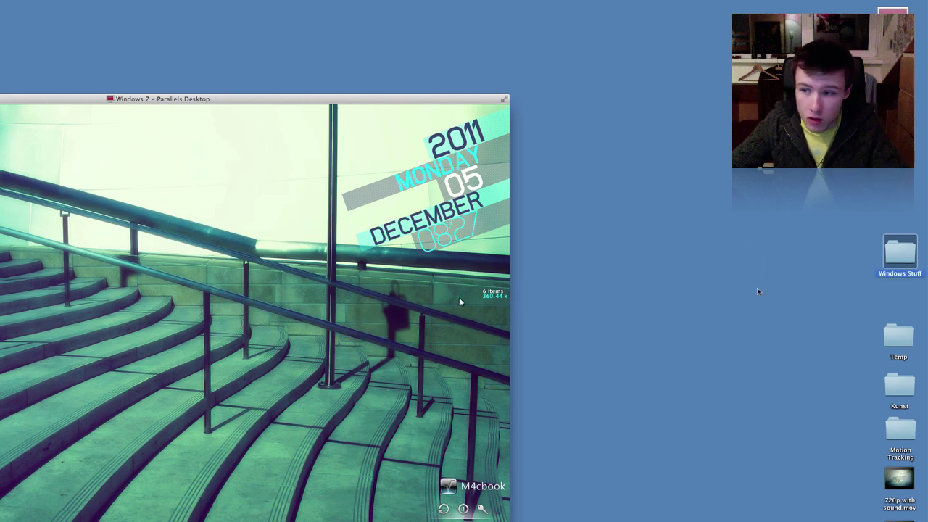
left_click(752, 311)
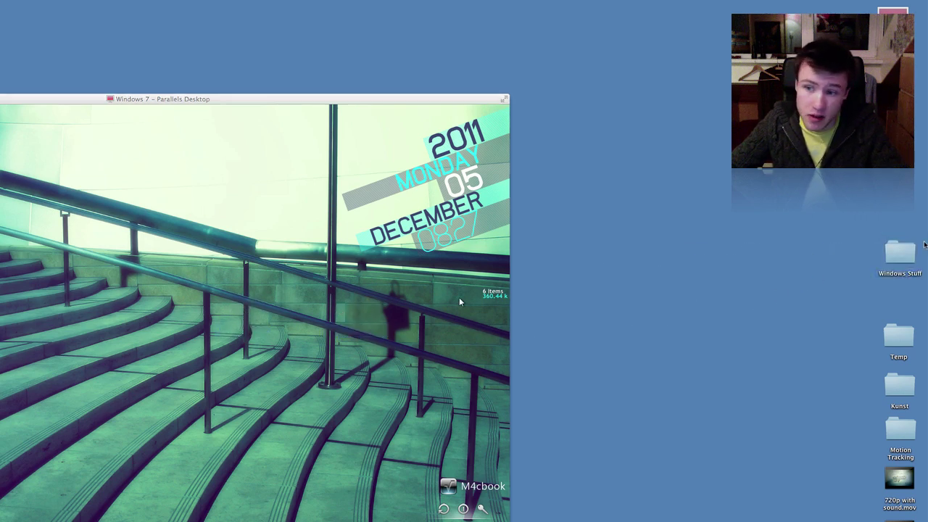
left_click_drag(900, 252, 564, 432)
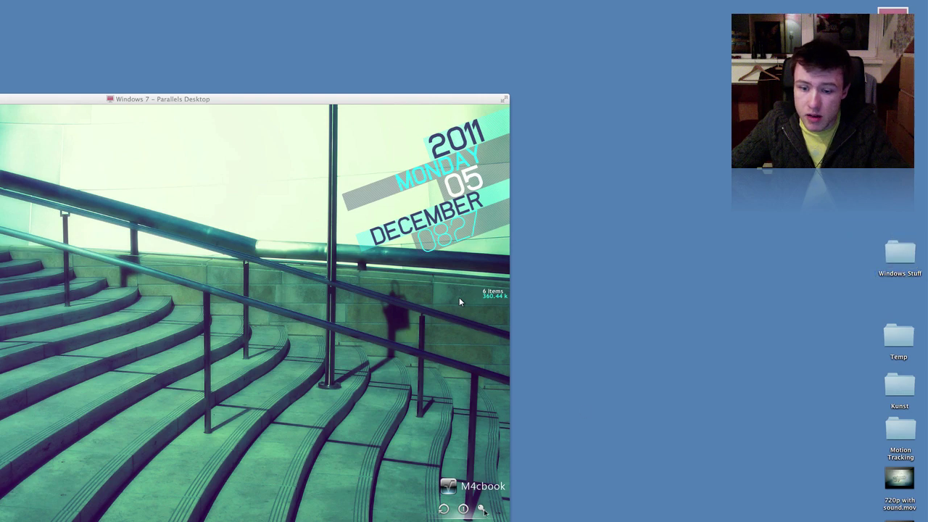
key("super+semicolon")
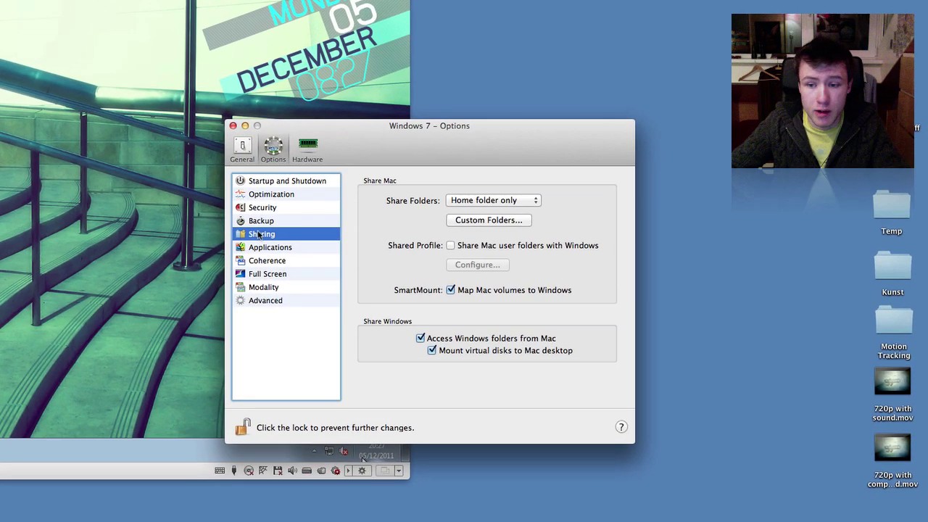
left_click(462, 225)
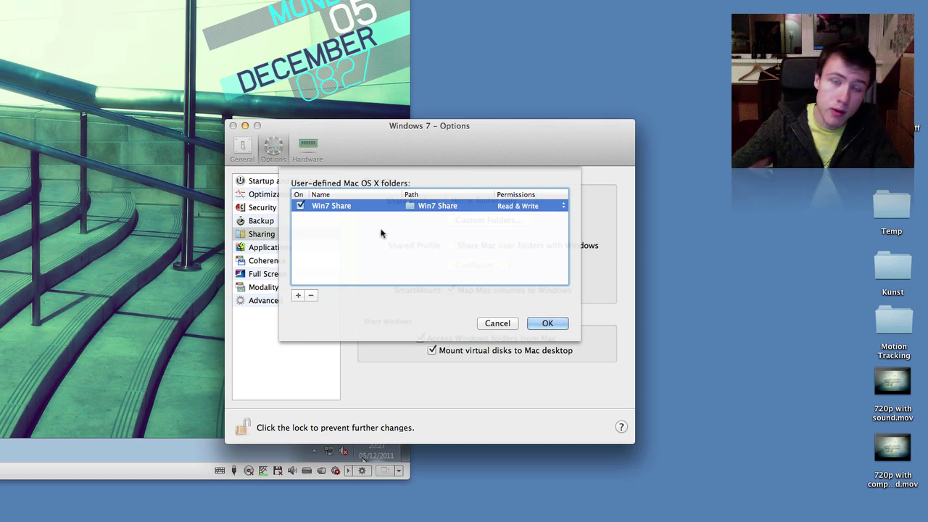
left_click(497, 323)
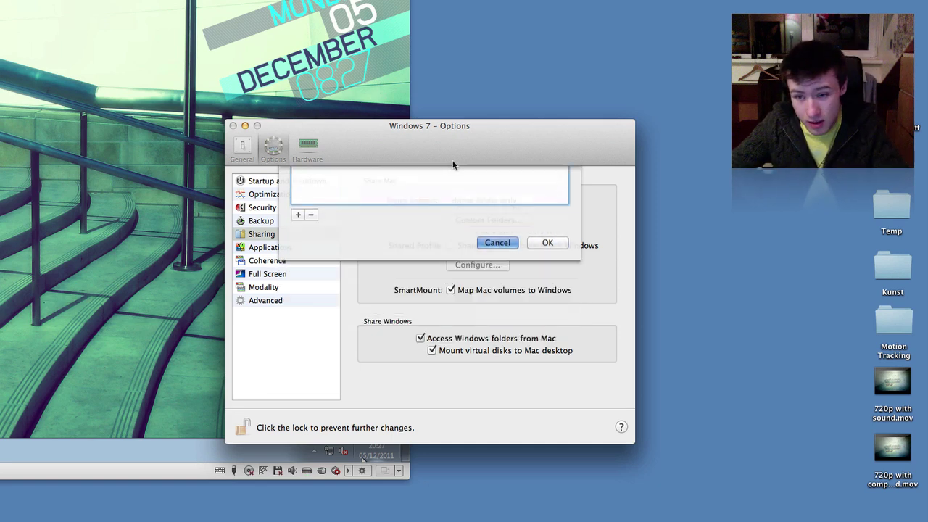
left_click(234, 125)
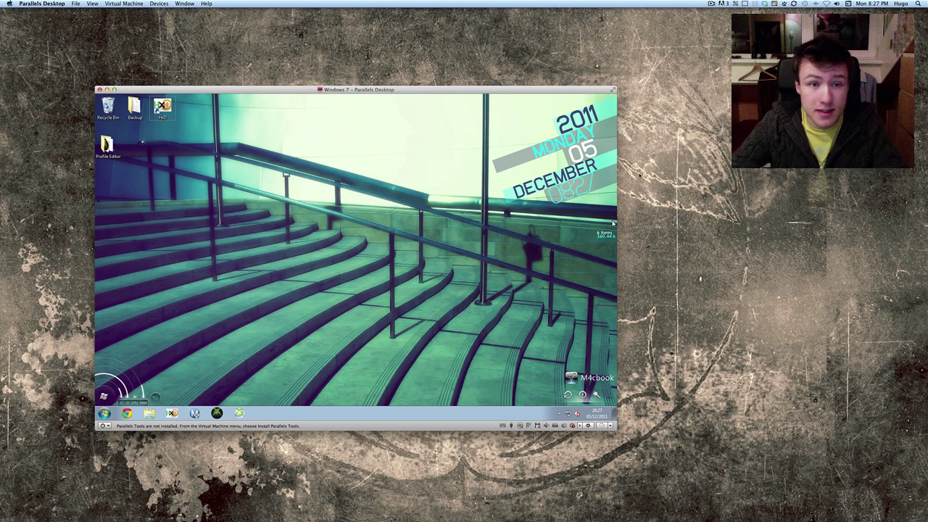
- Move the Windows 7 window toward the top left and open the Virtual Machine menu
left_click_drag(368, 85, 317, 49)
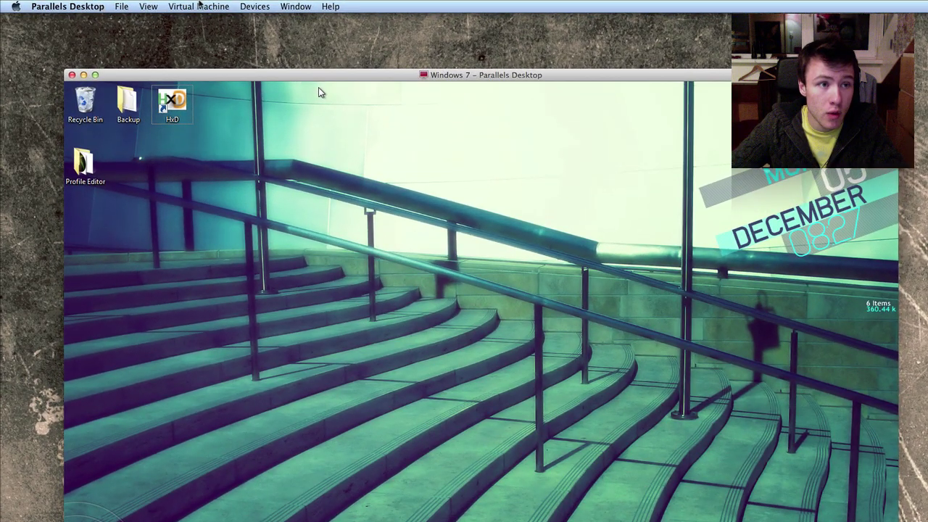
left_click(207, 5)
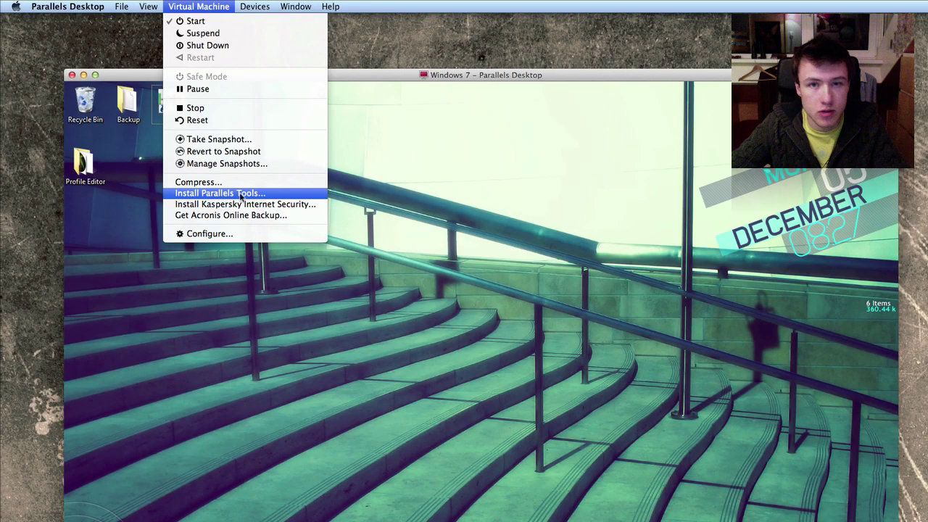
- Install Parallels Tools, connecting the disc, running it from AutoPlay and allowing User Account Control
left_click(243, 195)
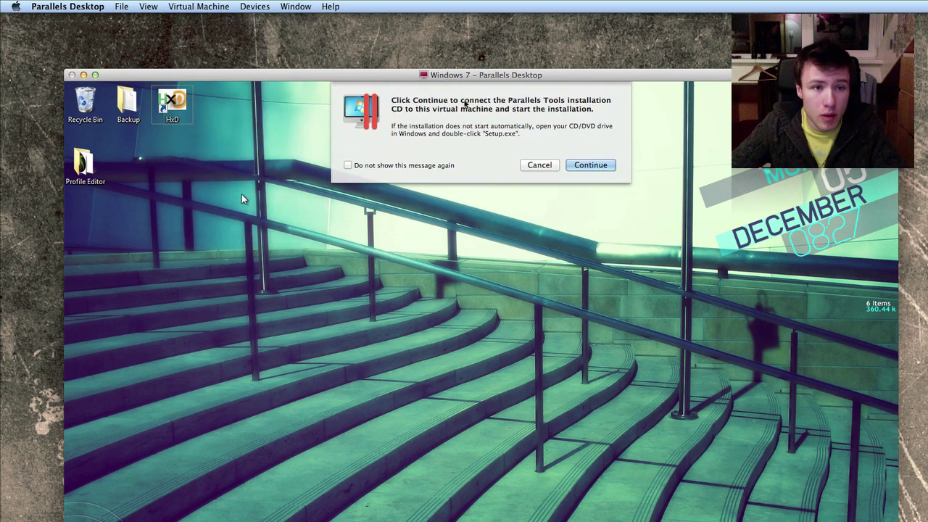
left_click(591, 165)
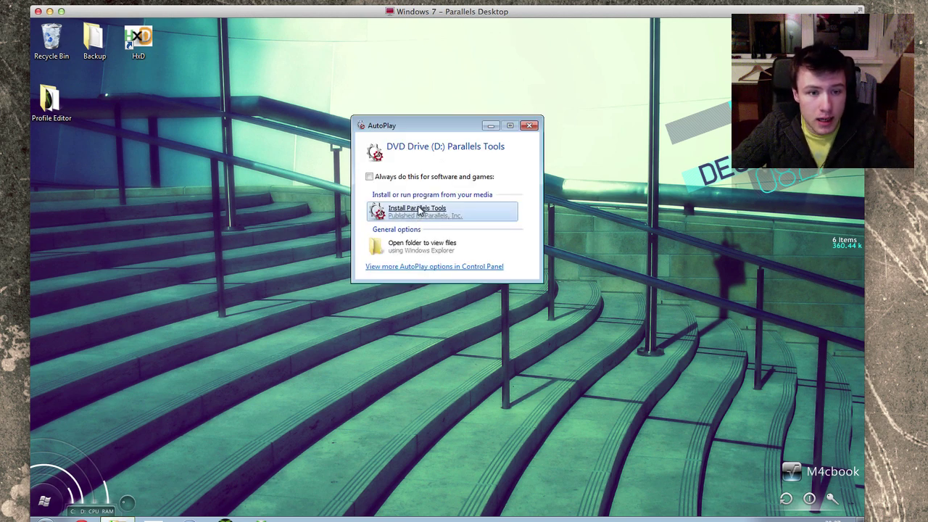
left_click(438, 211)
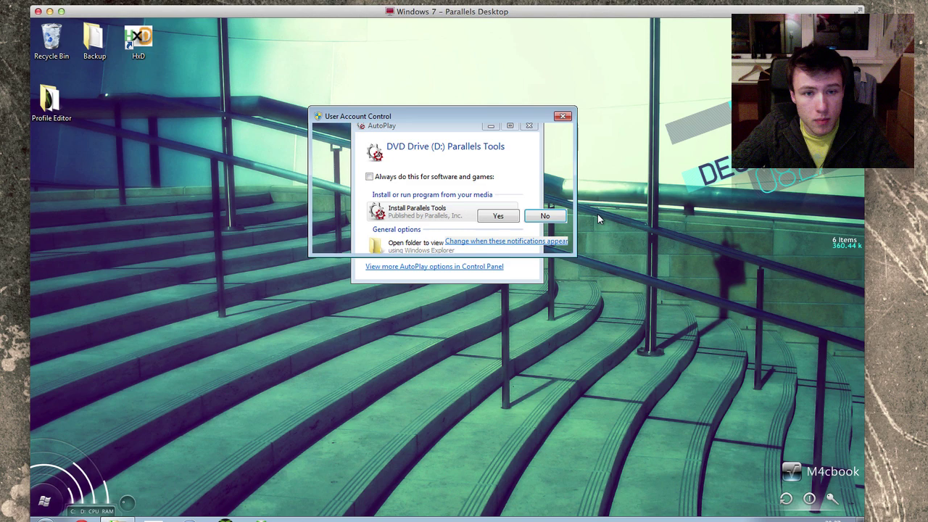
left_click(498, 216)
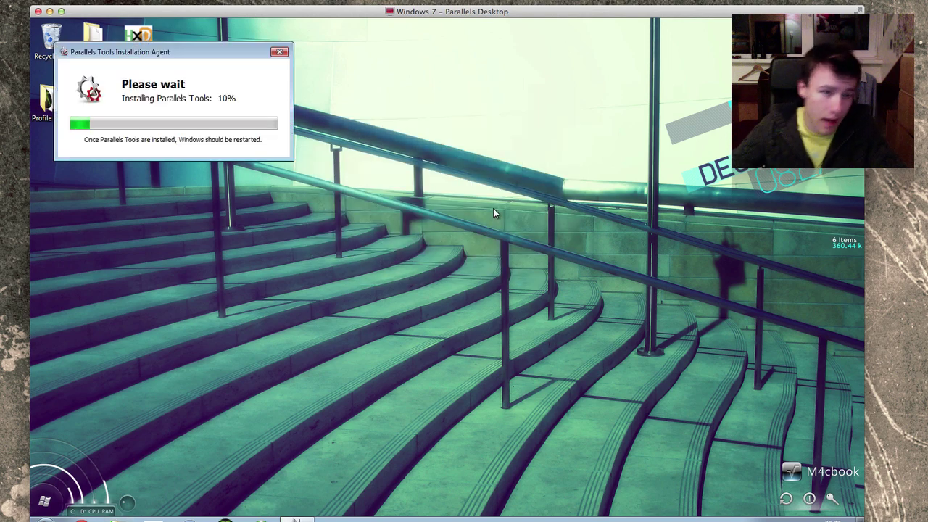
left_click_drag(244, 51, 380, 138)
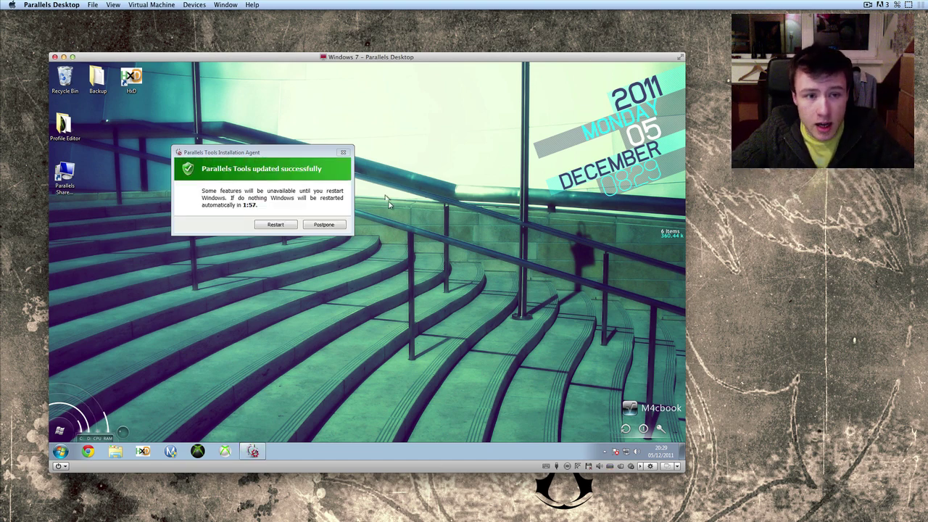
- Restart Windows 7 from the Parallels Tools Installation Agent result dialog
left_click_drag(297, 151, 364, 157)
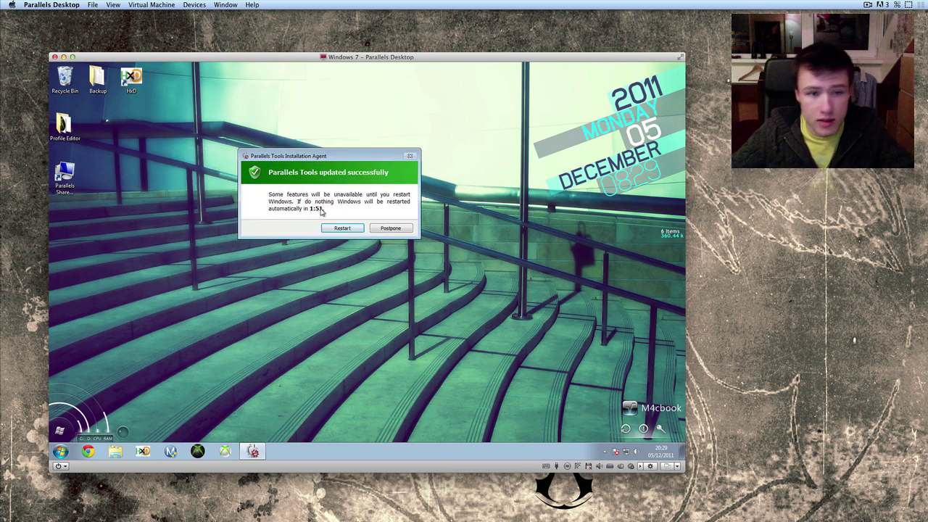
left_click(339, 229)
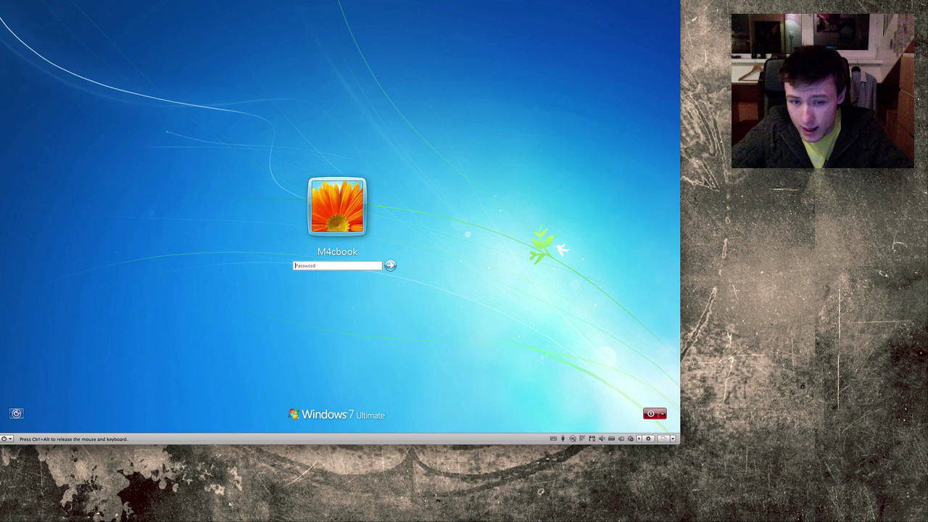
- Release control to the Mac, then log in to Windows 7 with the account password
key("ctrl+alt")
mouse_move(565, 506)
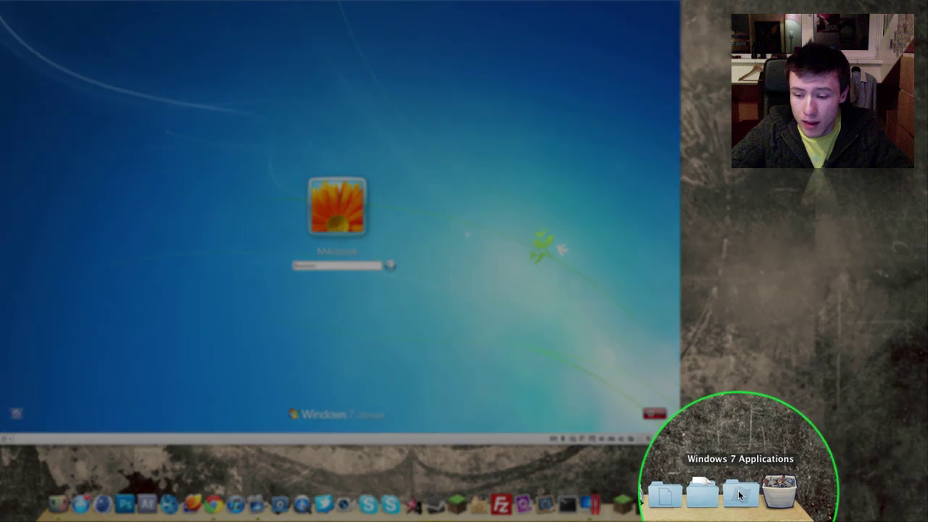
left_click(739, 495)
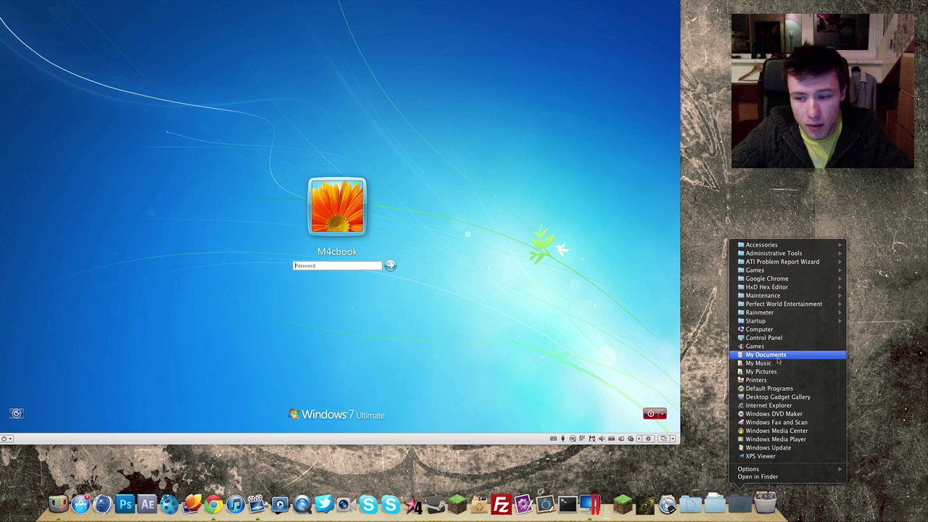
left_click(343, 264)
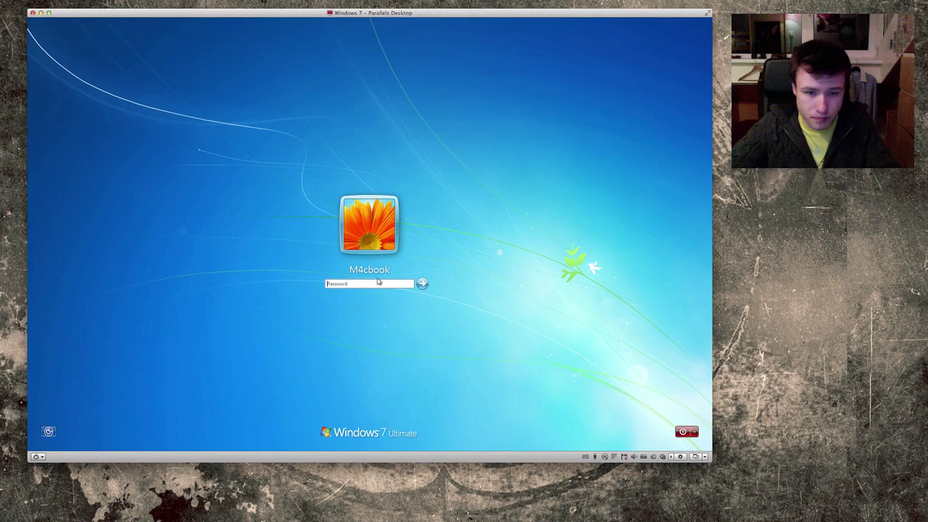
type("••")
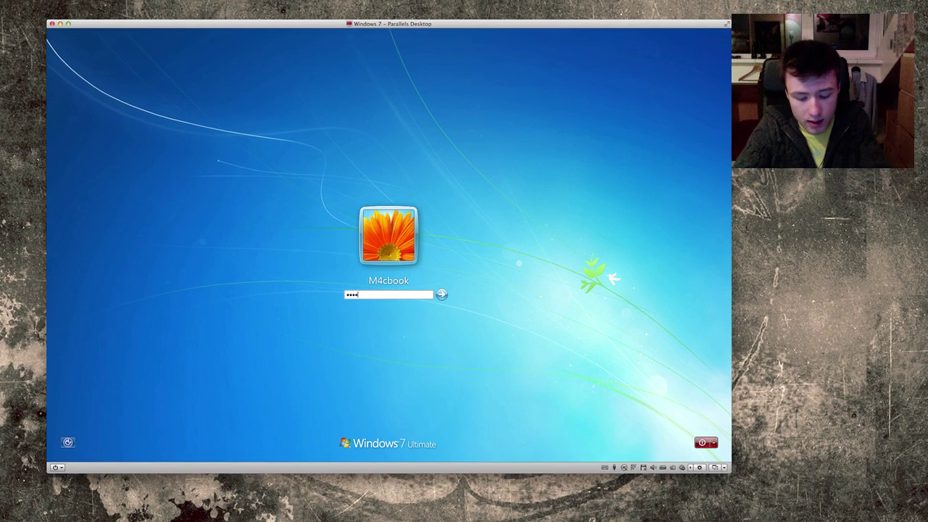
key("Return")
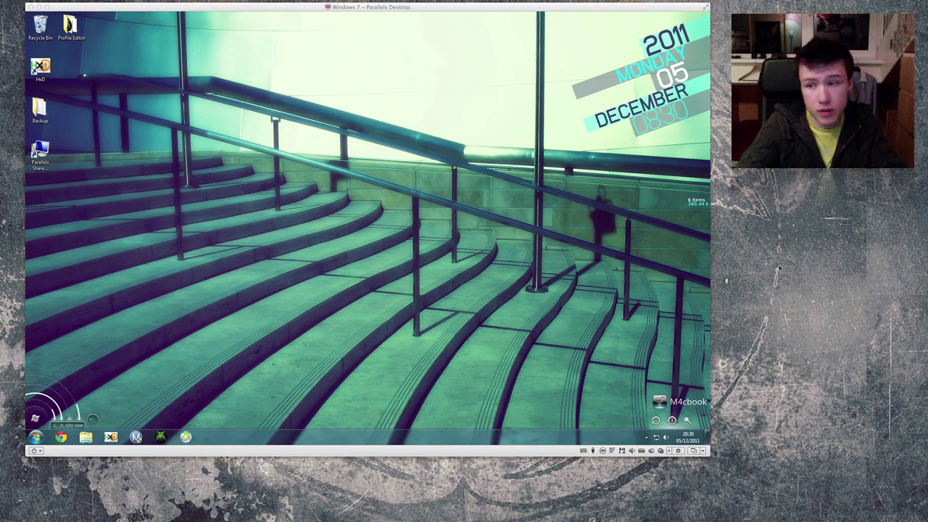
- Copy the Mac's Windows Stuff folder onto the Windows 7 desktop, merging the duplicates
left_click_drag(904, 226, 417, 149)
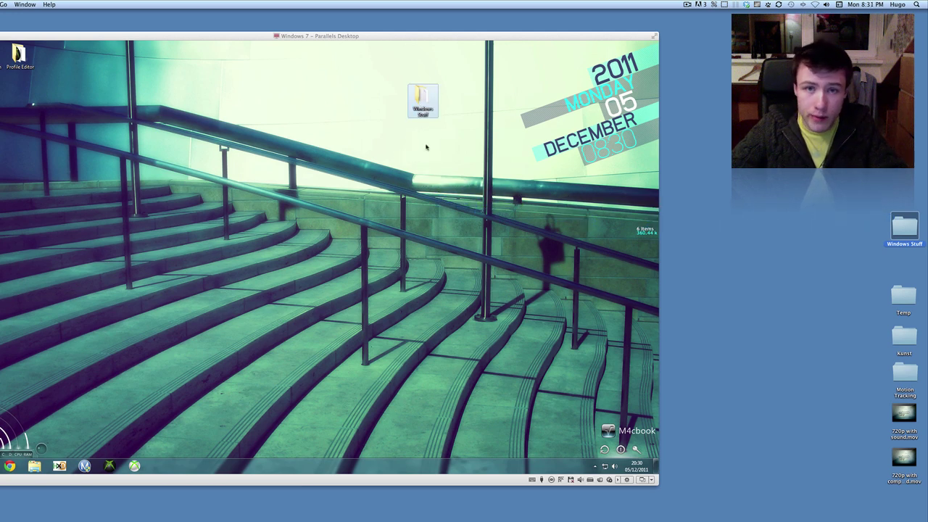
left_click_drag(365, 39, 356, 42)
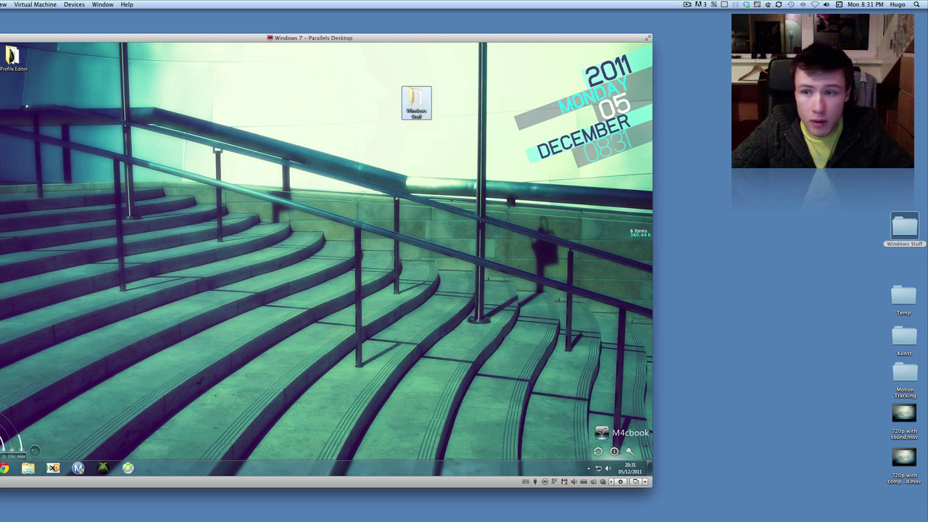
key("ctrl+v")
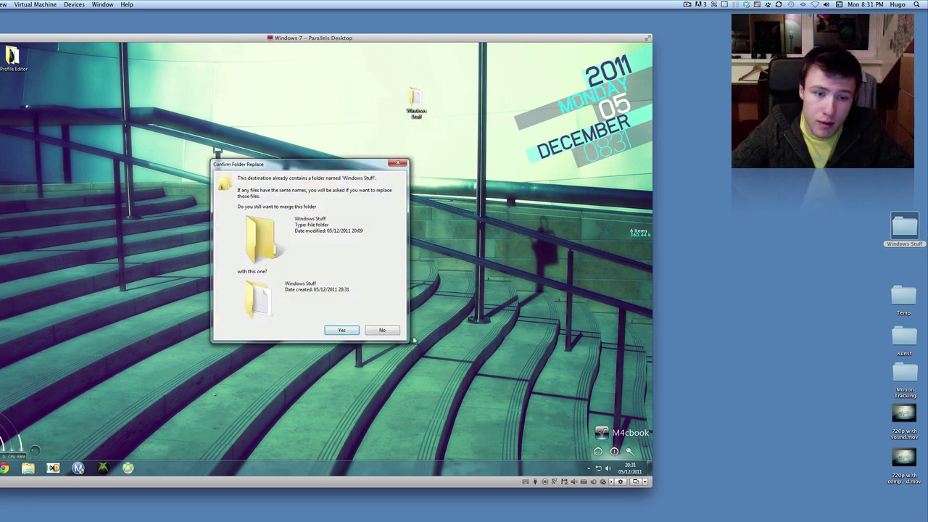
left_click(341, 329)
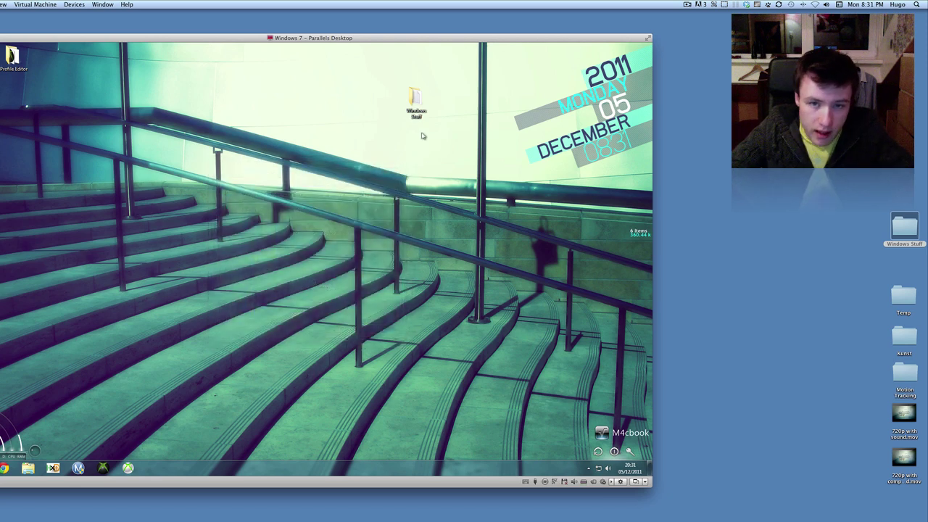
- Delete the Windows Stuff folder from the Windows 7 desktop and confirm
right_click(416, 111)
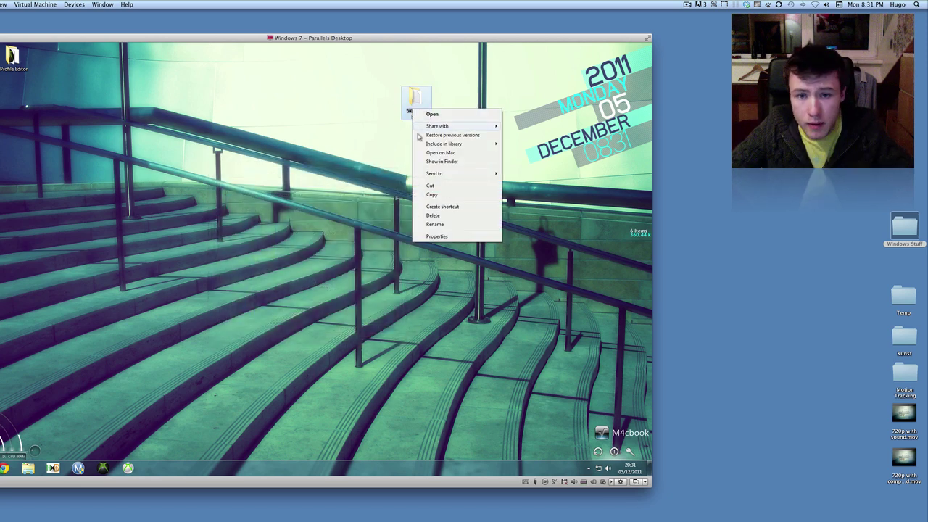
left_click(450, 216)
left_click(345, 284)
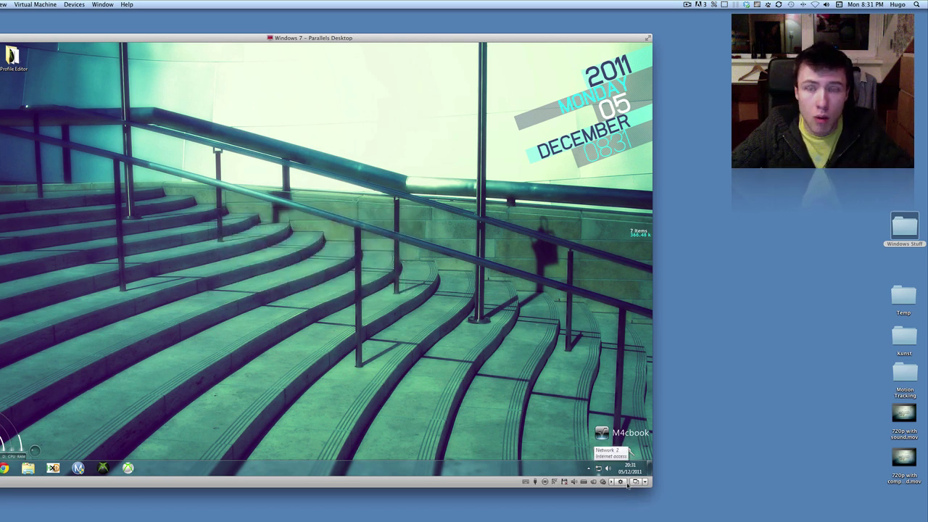
left_click(739, 450)
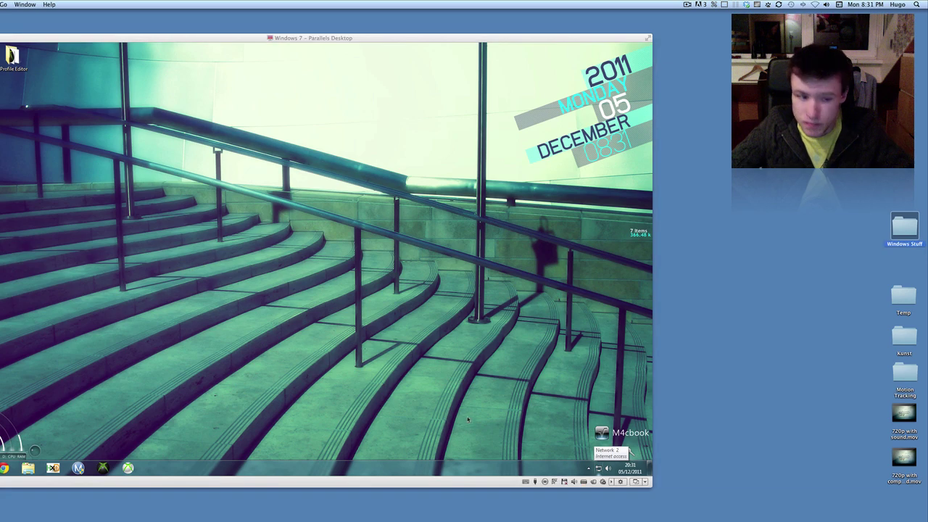
- Launch Google Chrome (Mac) from Start > All Programs > Parallels Shared Applications
left_click(134, 412)
key("super")
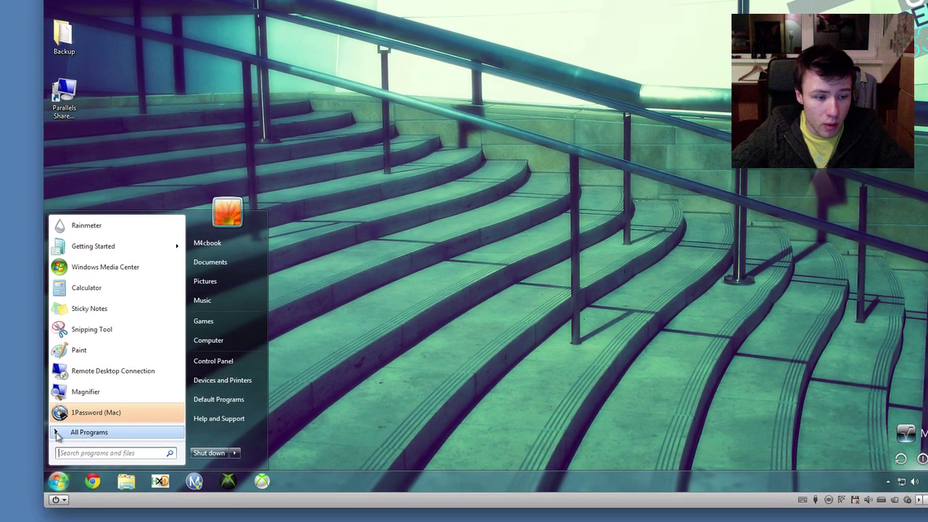
left_click(6, 431)
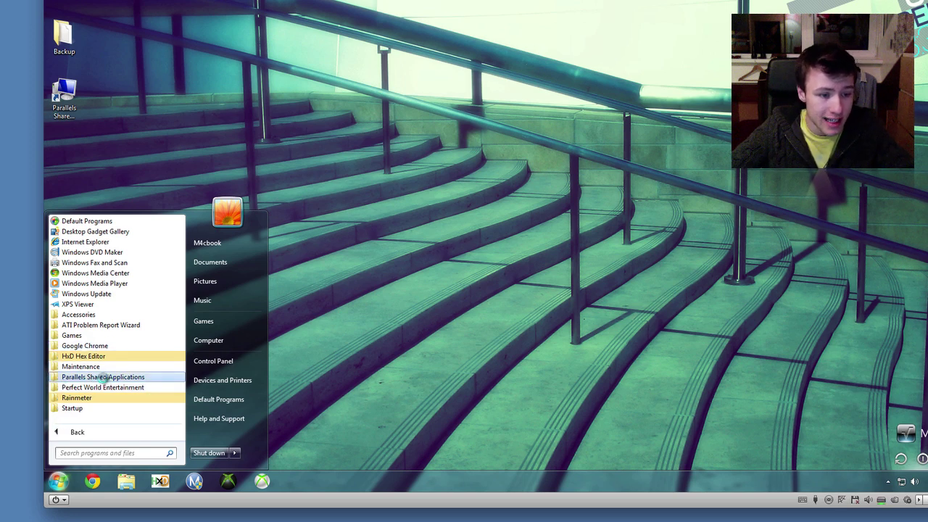
left_click(104, 377)
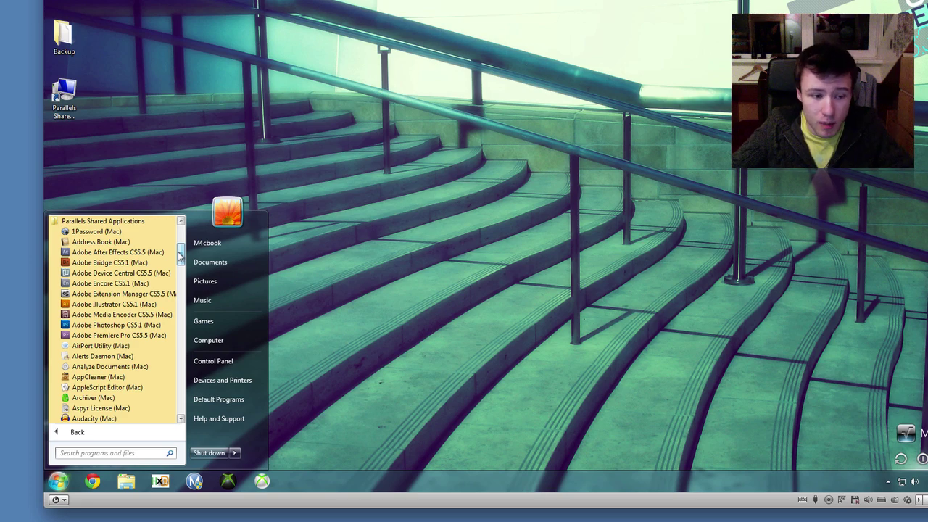
left_click_drag(180, 253, 175, 304)
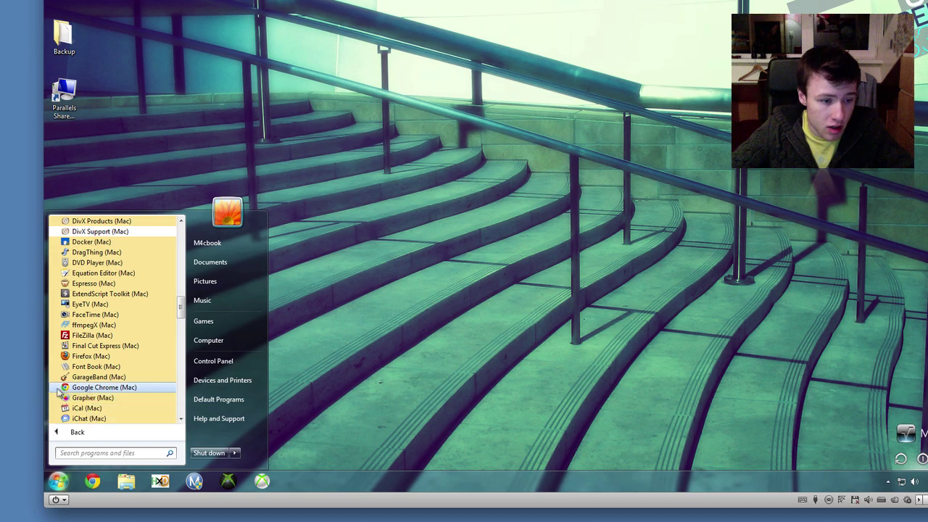
left_click(95, 387)
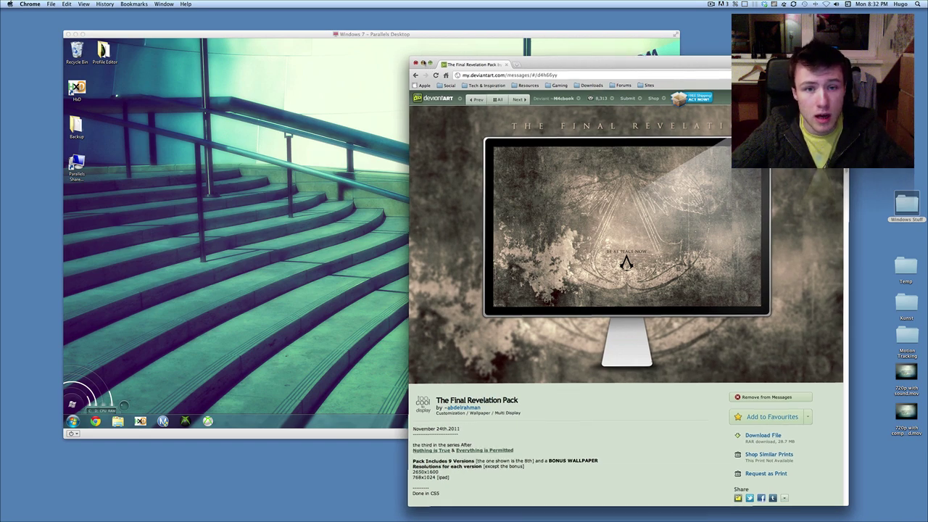
- Minimize Chrome, launch Internet Explorer from the Windows 7 Applications stack, decline default browser, then close it
left_click(424, 62)
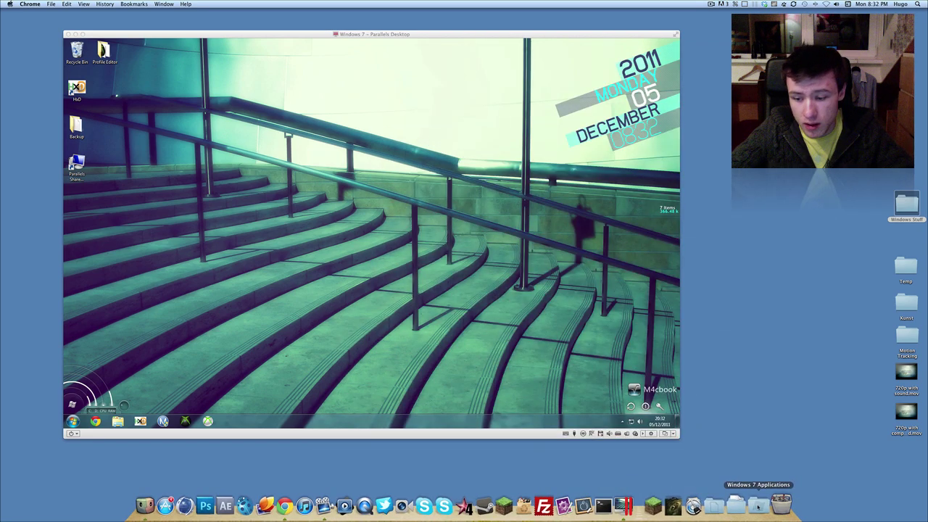
left_click(759, 504)
left_click(775, 417)
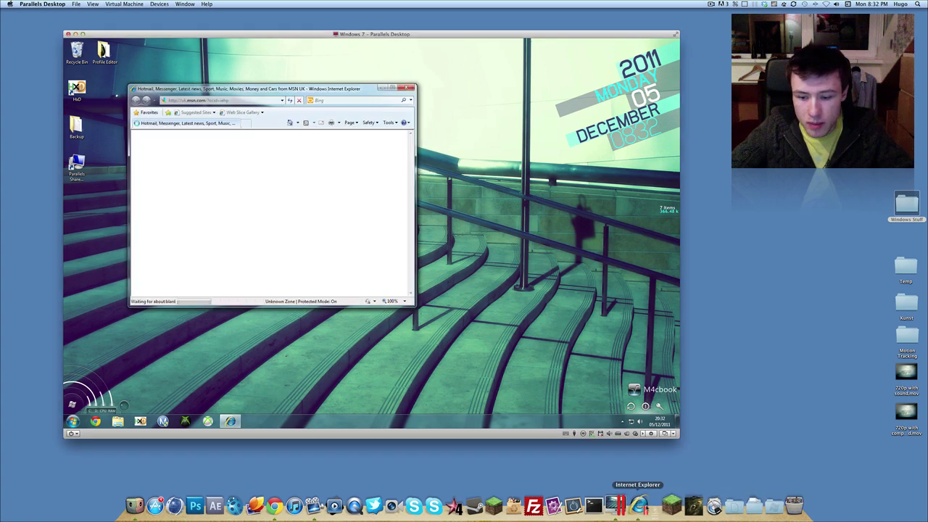
left_click_drag(255, 89, 585, 98)
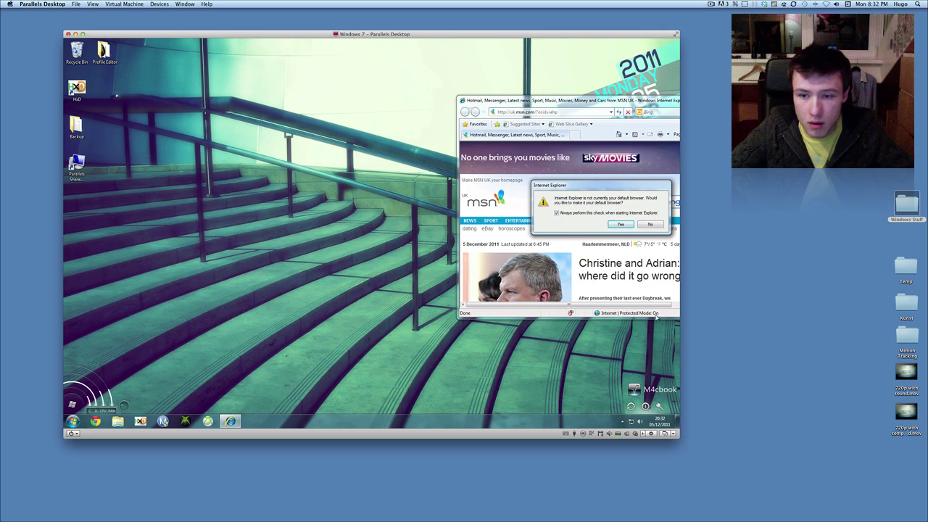
left_click(649, 224)
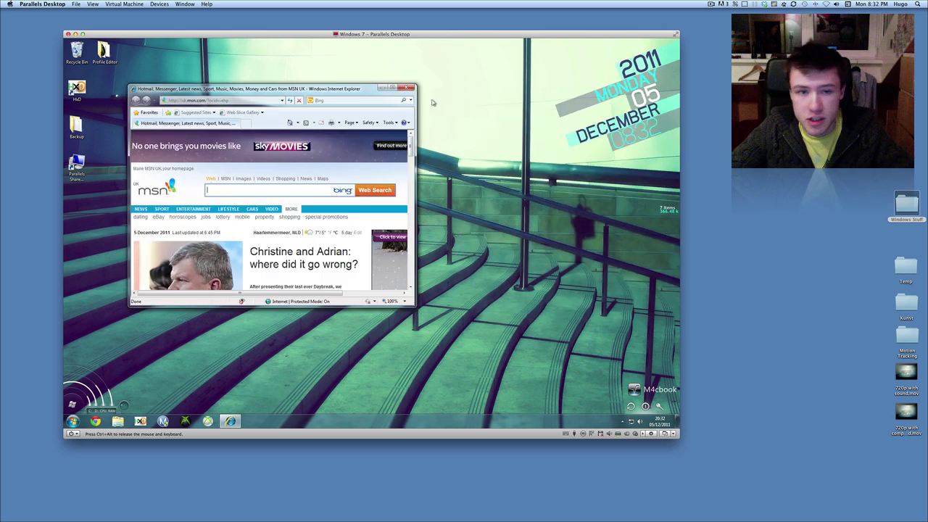
left_click(411, 88)
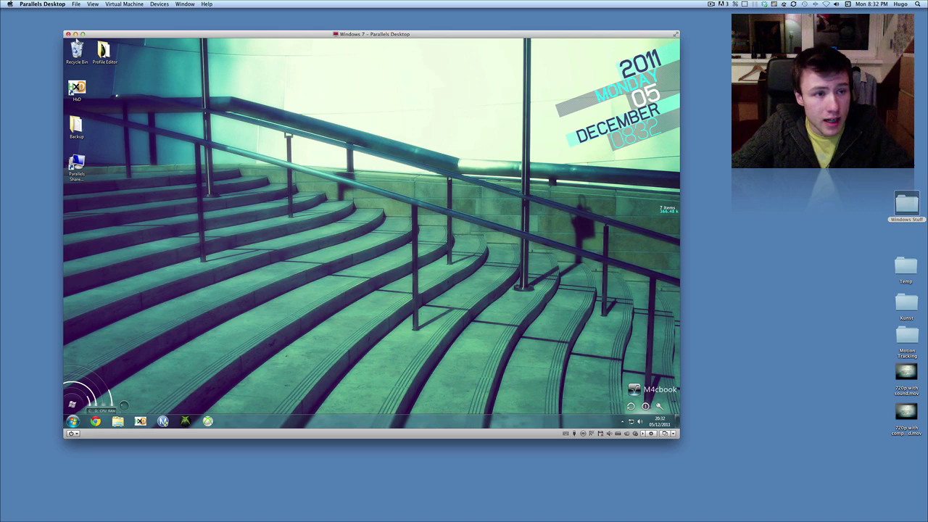
- Minimize the Windows 7 window with its yellow button to reveal the Mac desktop
left_click(77, 34)
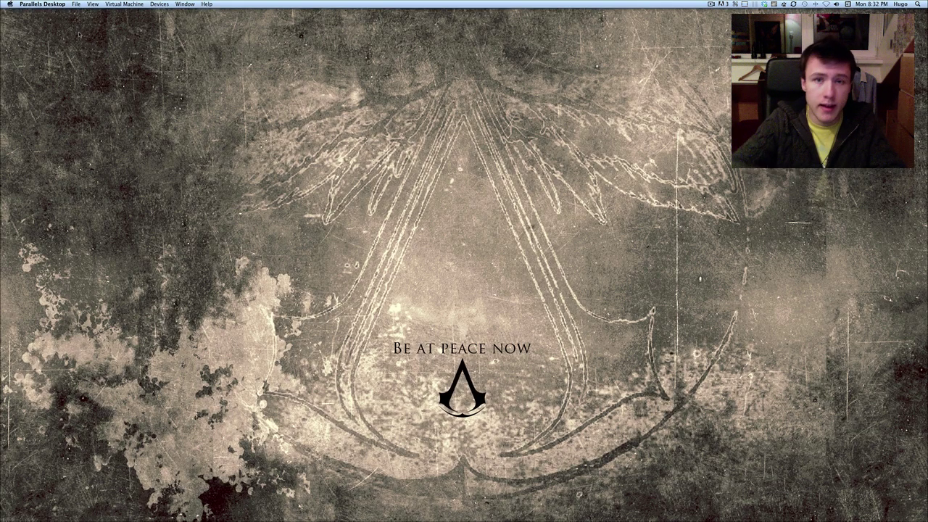